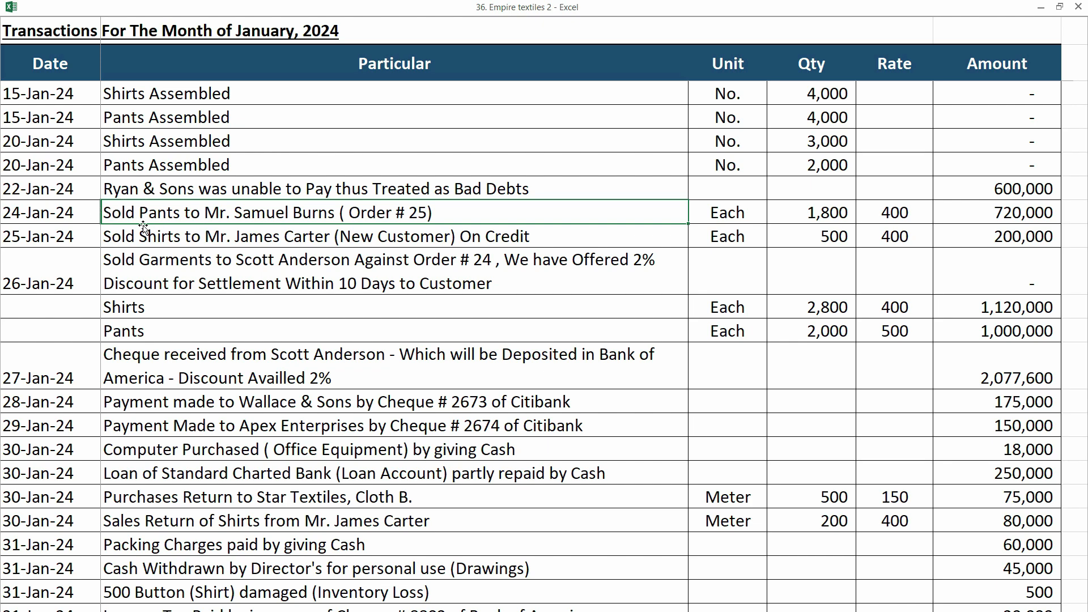
Examine the 15-Jan and 20-Jan shirts and pants assembly entries and the 24-Jan-24 pants sale in the transaction sheet
scroll(181, 146, up, 2)
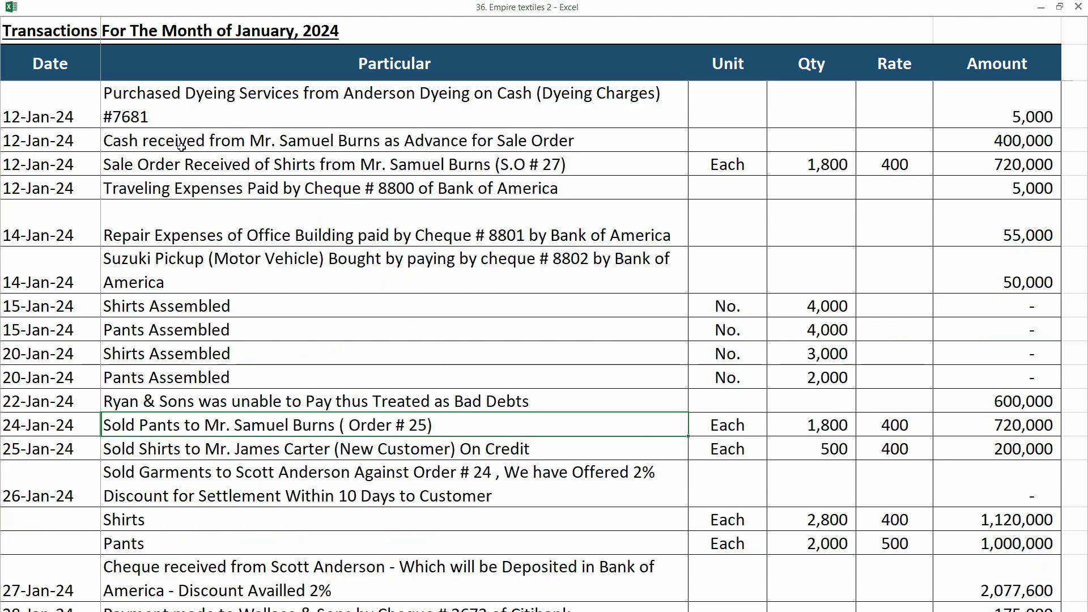
click(220, 305)
click(228, 331)
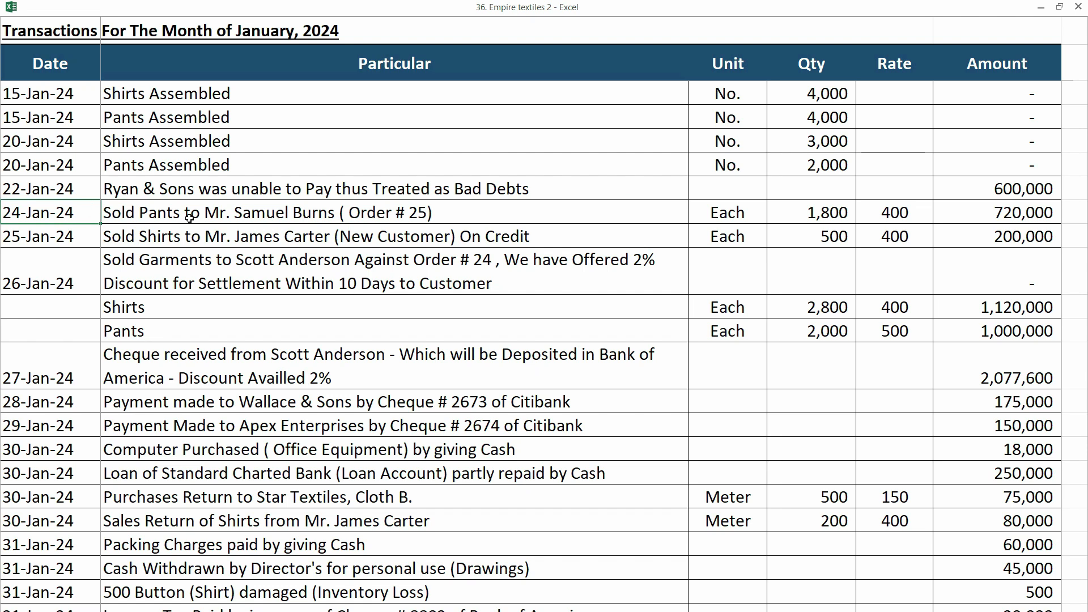
click(74, 215)
click(179, 221)
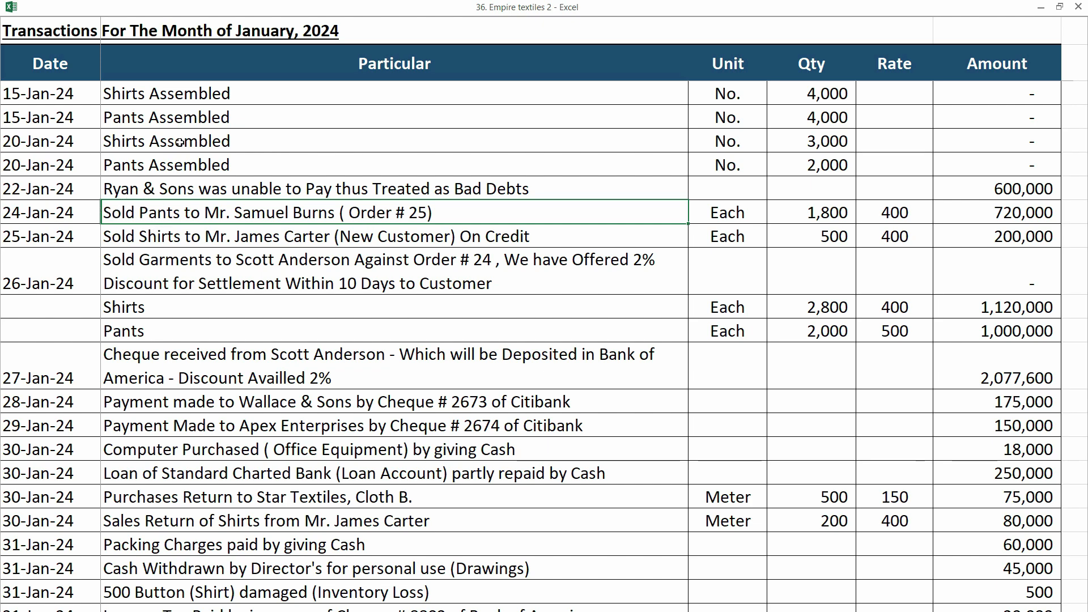
scroll(180, 143, up, 2)
key(Up)
key(Up)
key(Up)
key(Up)
key(Up)
click(227, 337)
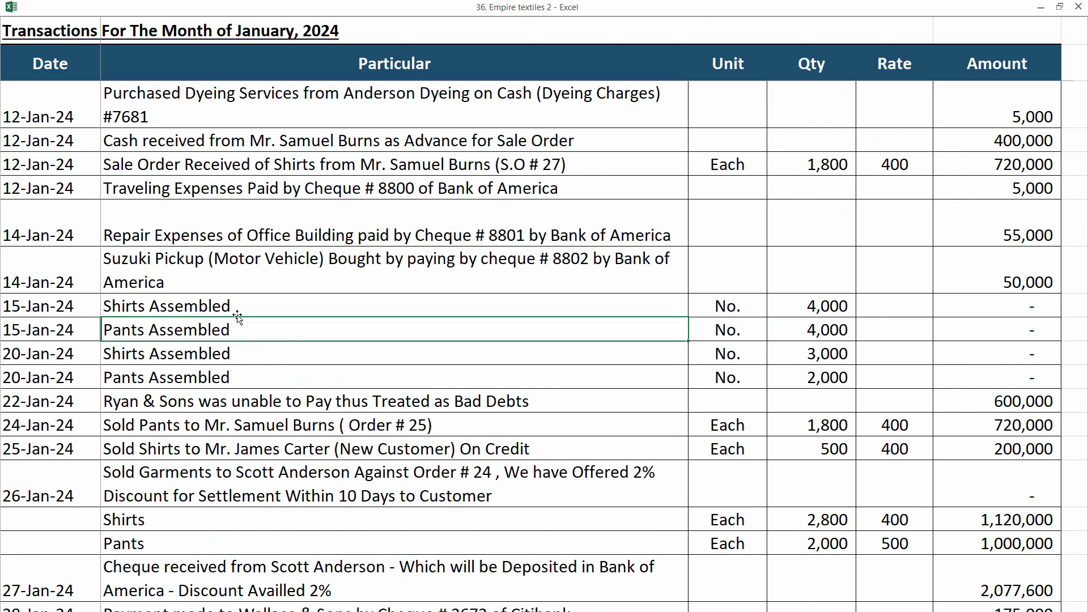
scroll(238, 317, down, 1)
click(165, 337)
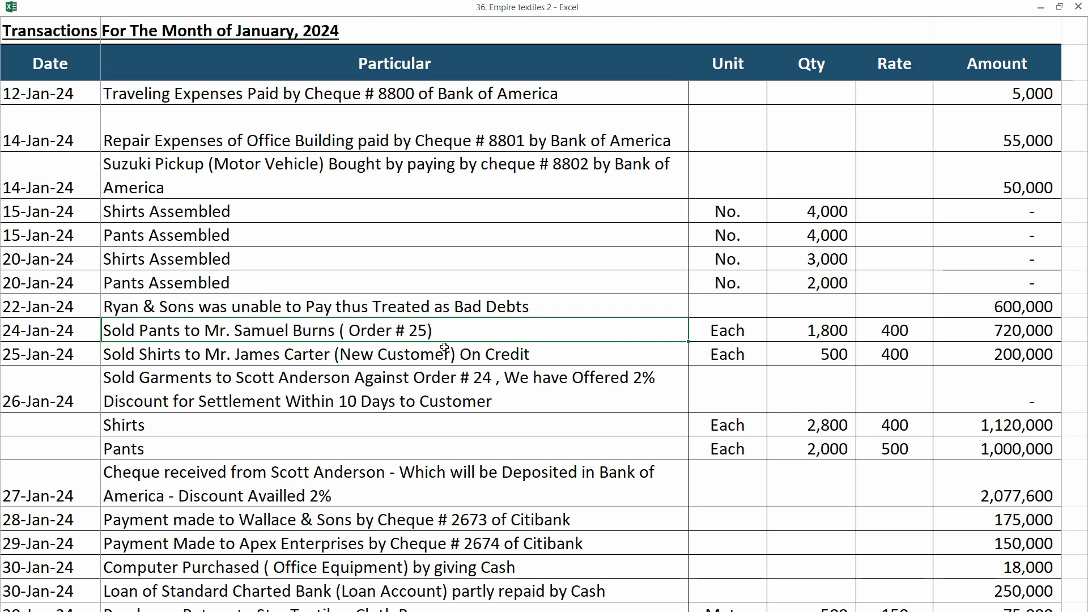
Find the 12-Jan-24 shirts sale order from the same customer and examine its quantity and the related cash advance
scroll(442, 351, up, 2)
scroll(453, 527, up, 5)
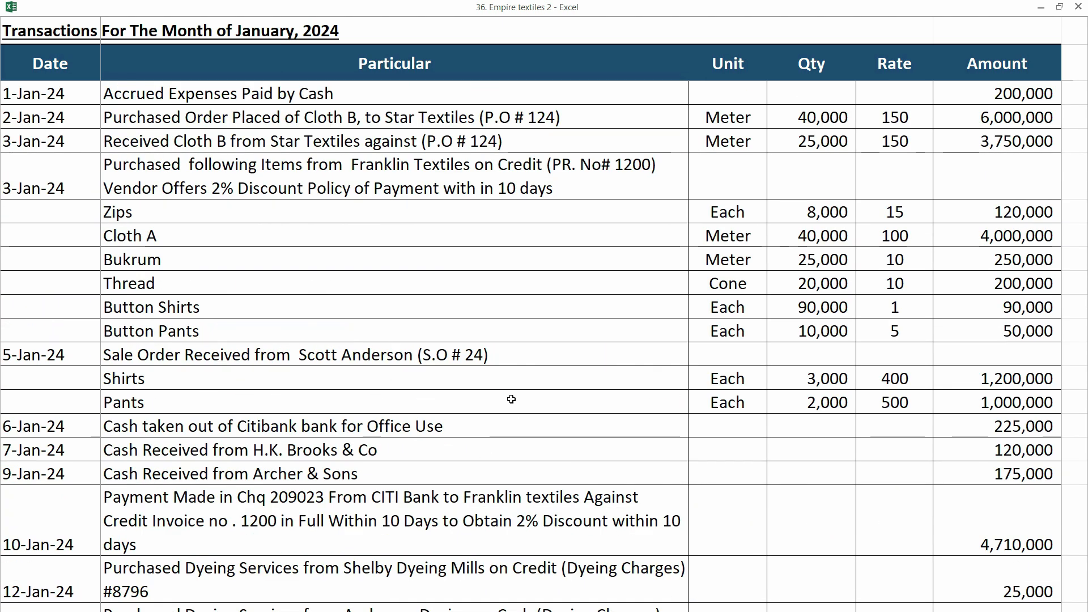
scroll(527, 404, down, 2)
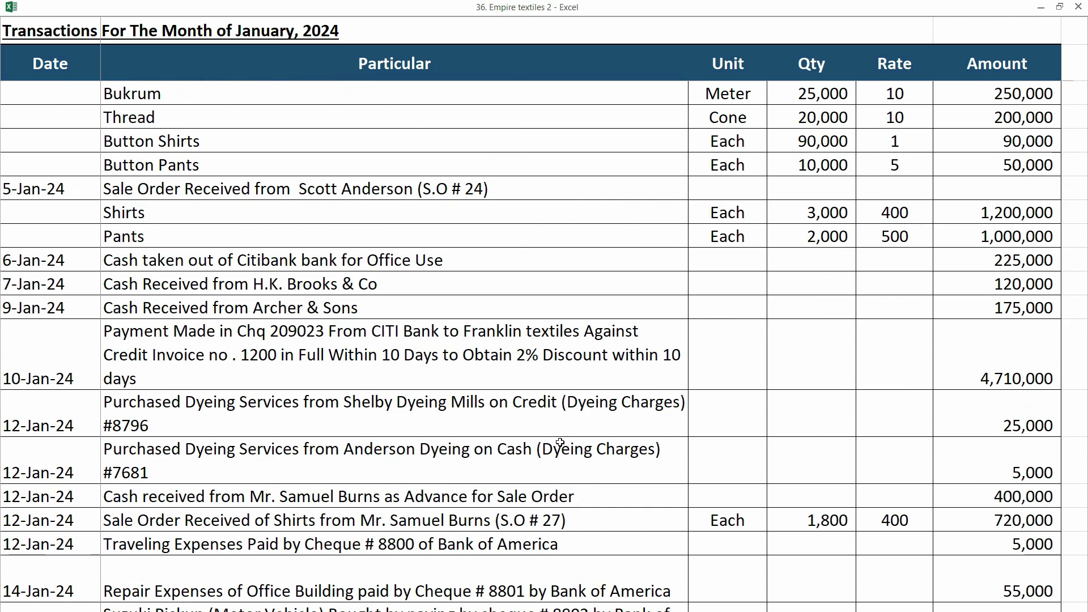
scroll(562, 442, up, 3)
scroll(165, 309, down, 5)
click(162, 306)
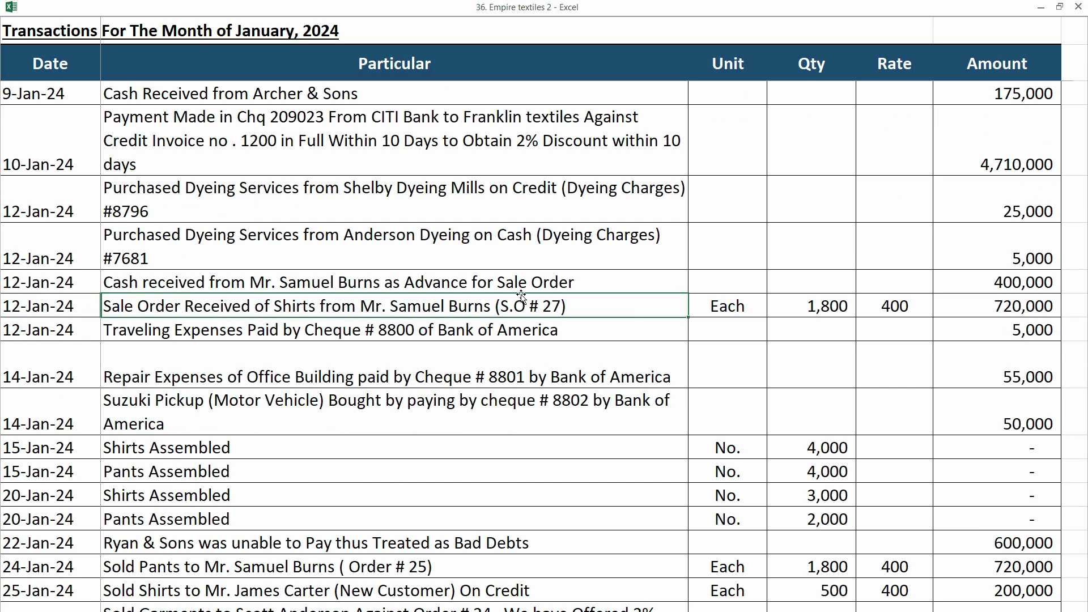
click(798, 306)
click(293, 286)
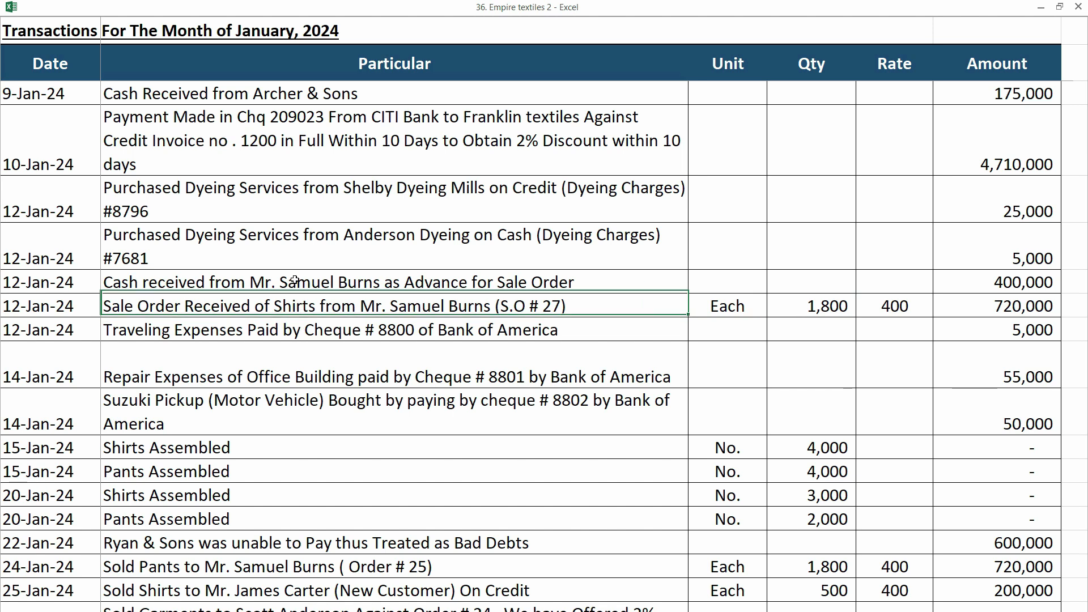
click(1052, 287)
click(508, 304)
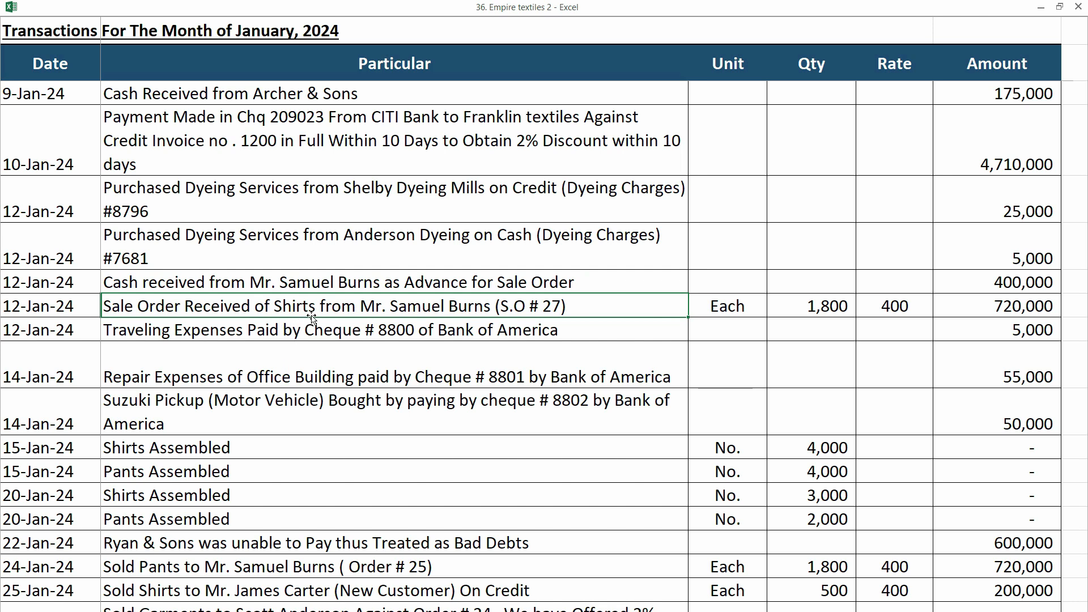
click(412, 286)
click(410, 303)
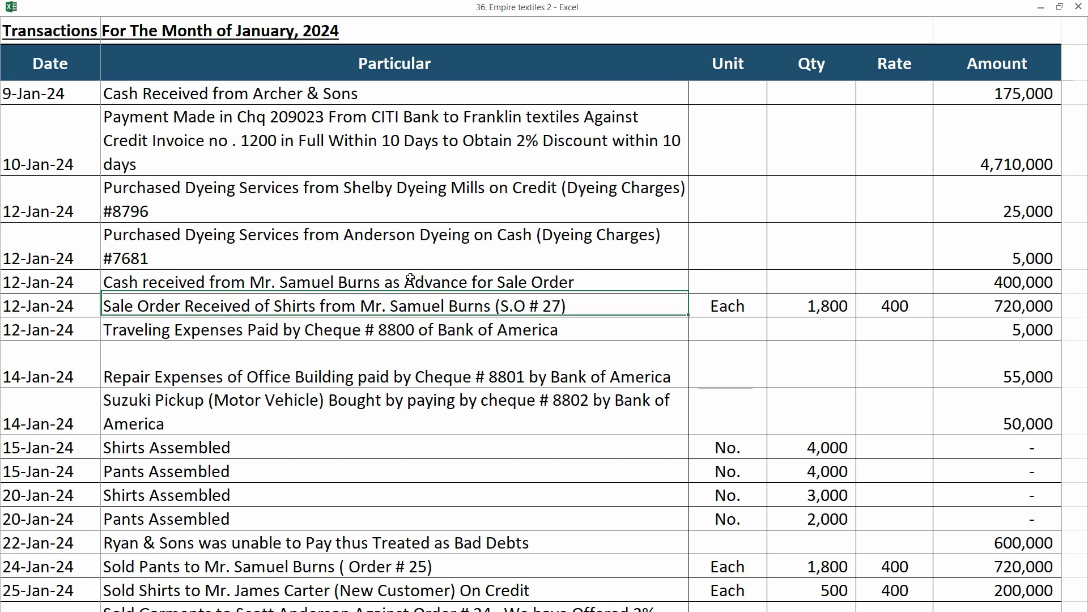
click(413, 280)
click(405, 303)
click(407, 286)
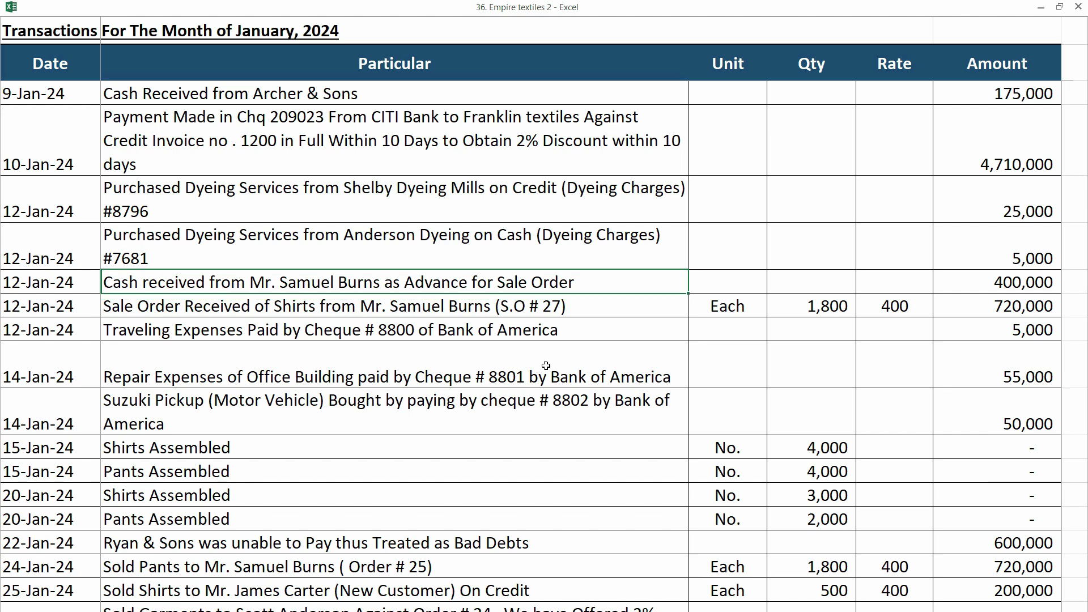
Switch to QuickBooks, start an invoice for the customer of the 24-Jan-24 sale and select the available sales order dated 12-01-2024
key(alt+Tab)
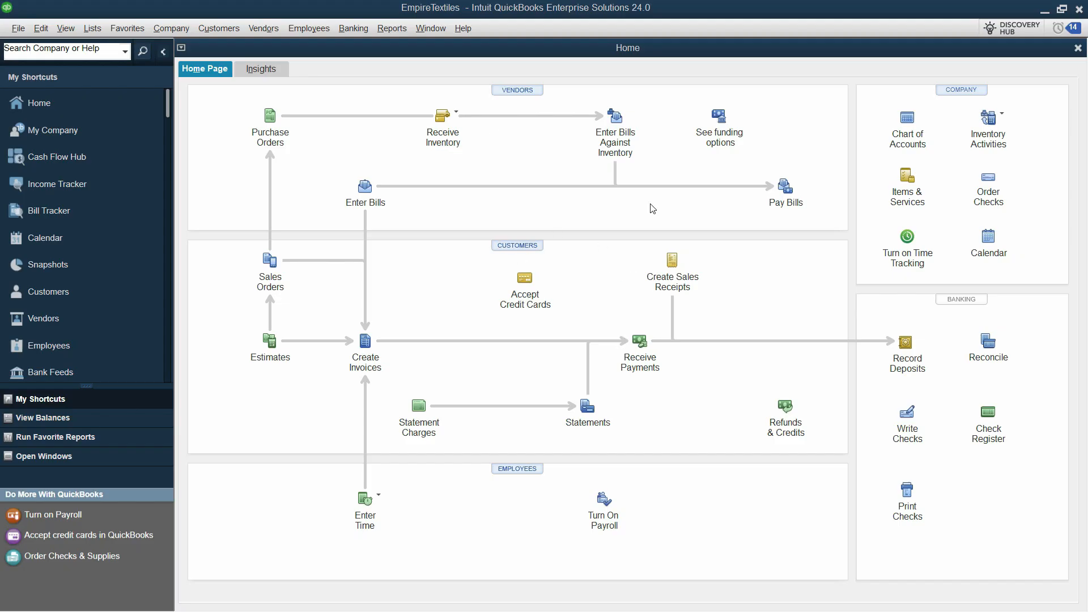
click(371, 343)
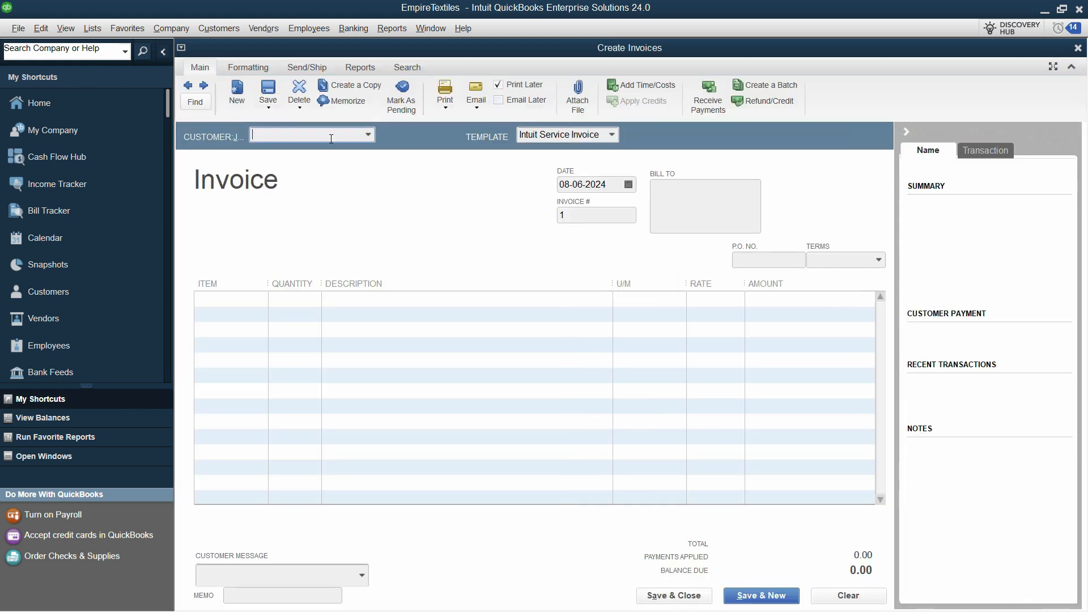
text(sam)
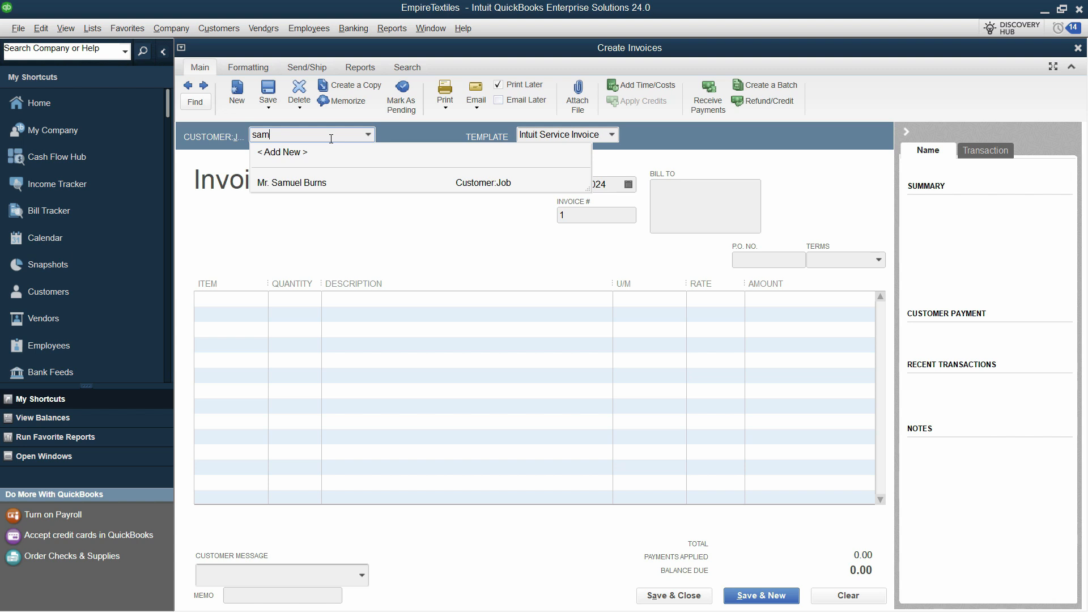
key(Down)
key(Tab)
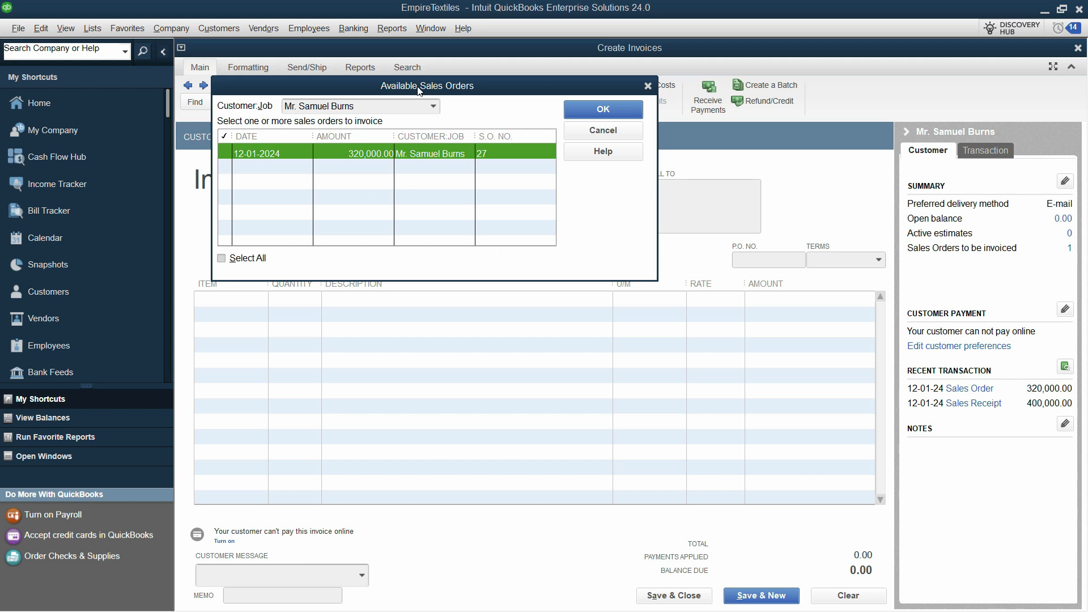
drag(418, 88, 435, 97)
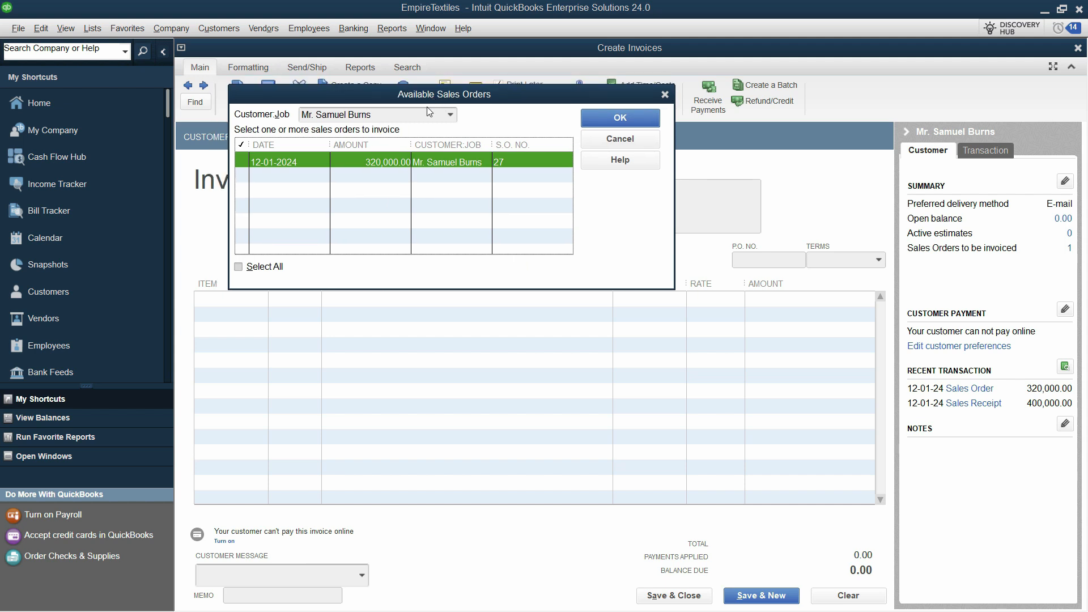
click(242, 161)
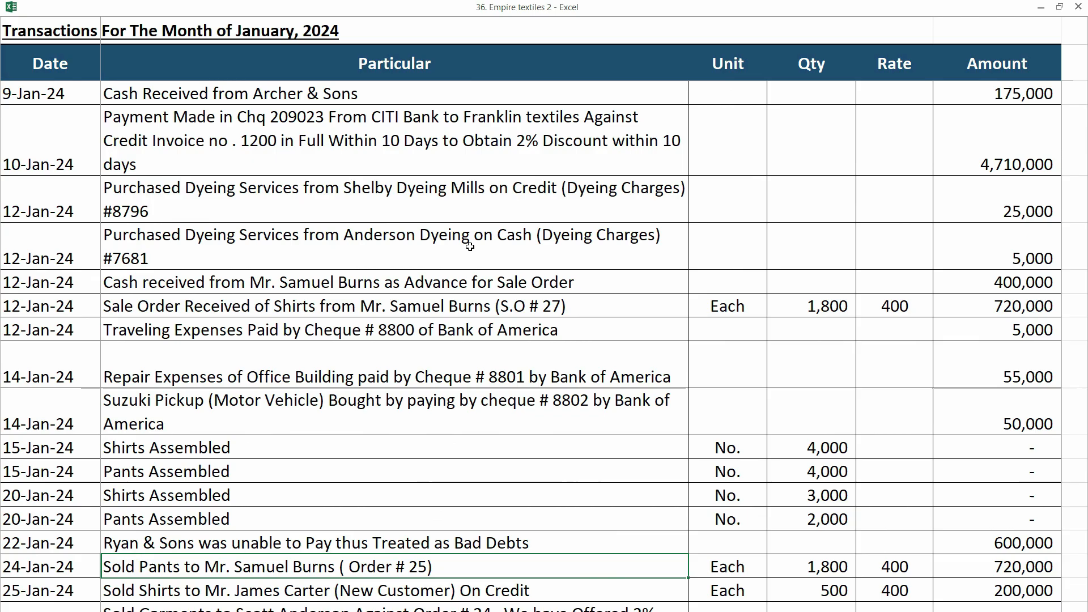
In the Excel transaction sheet, correct the order number in the 24-Jan-24 pants sale description to match the 12-Jan-24 sale order
scroll(470, 246, down, 2)
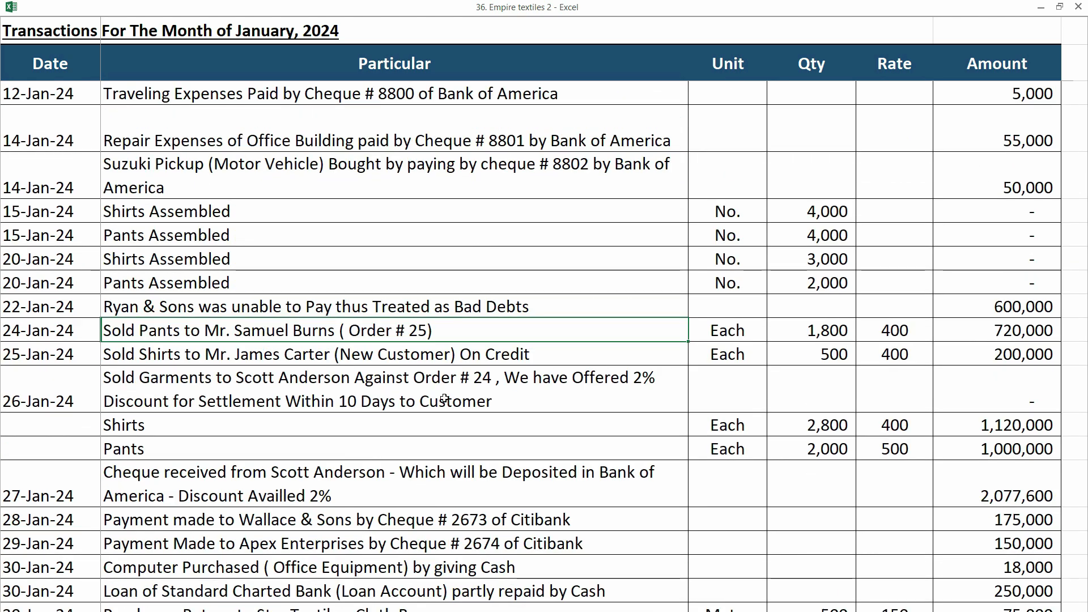
double_click(425, 329)
key(BackSpace)
text(7)
key(Return)
click(455, 333)
Switch back to QuickBooks, accept the selected sales order and create the invoice for all of it
key(alt+Tab)
click(620, 114)
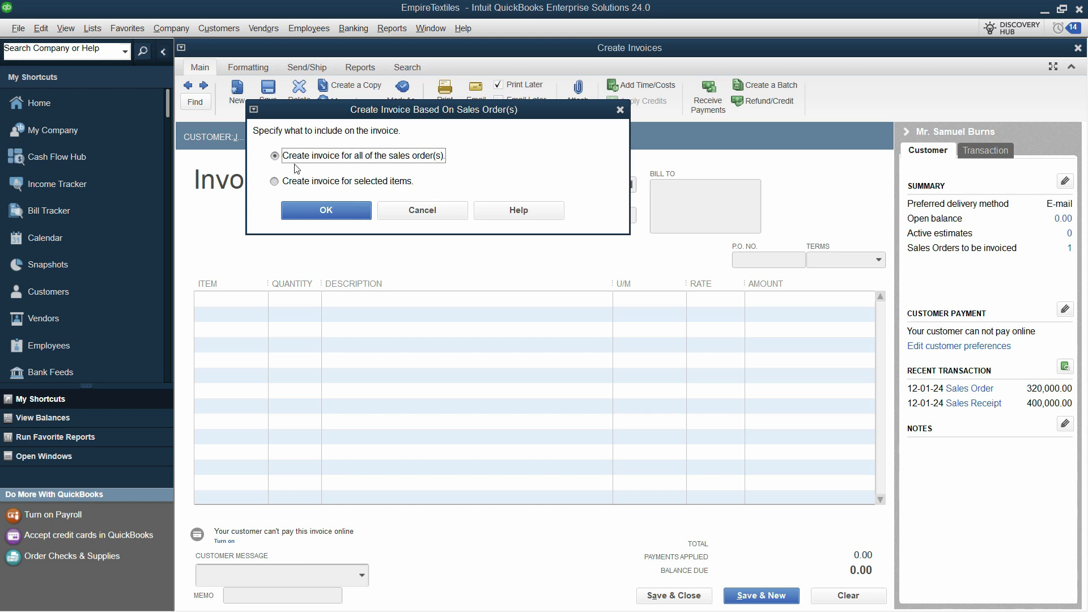
click(324, 215)
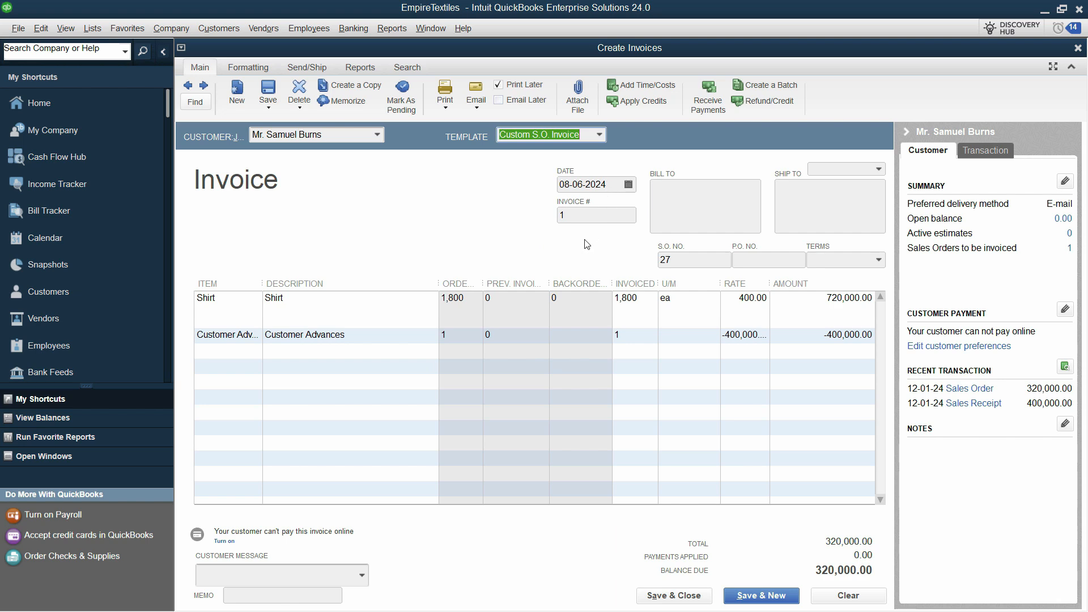
Check the sale's date in the transaction sheet, then date the invoice 24-01-2024 and set its number to 51848
key(alt+Tab)
click(19, 331)
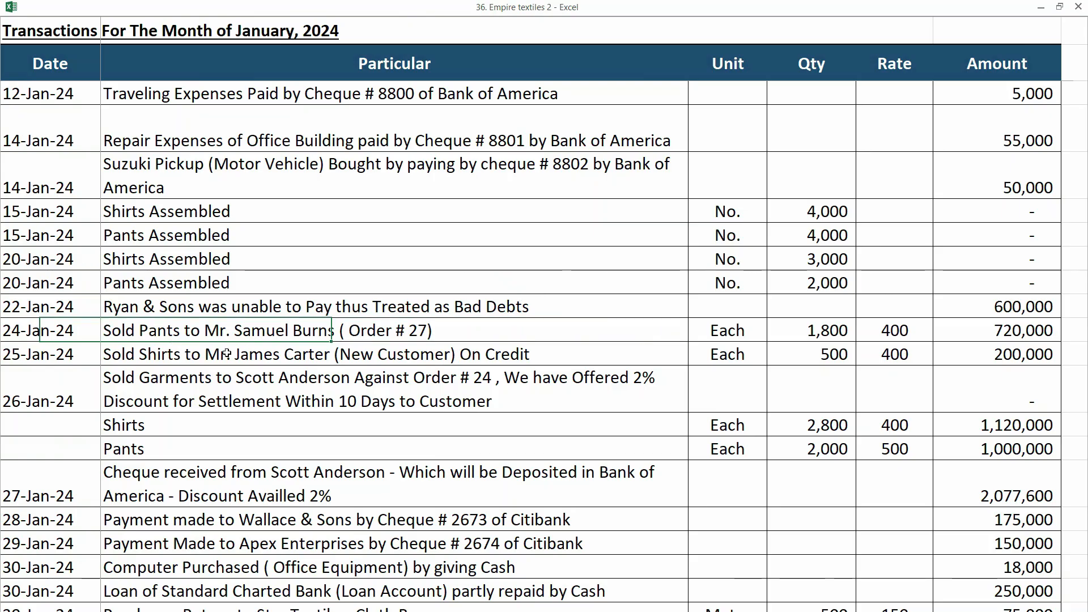
key(alt+Tab)
text(24)
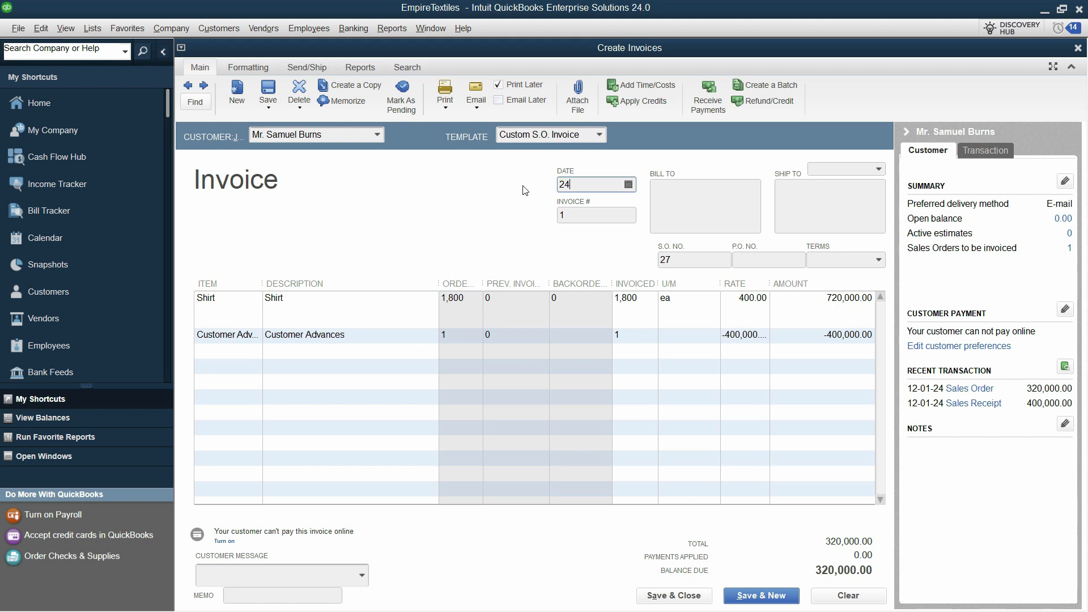
text(-01)
key(Tab)
text(51848)
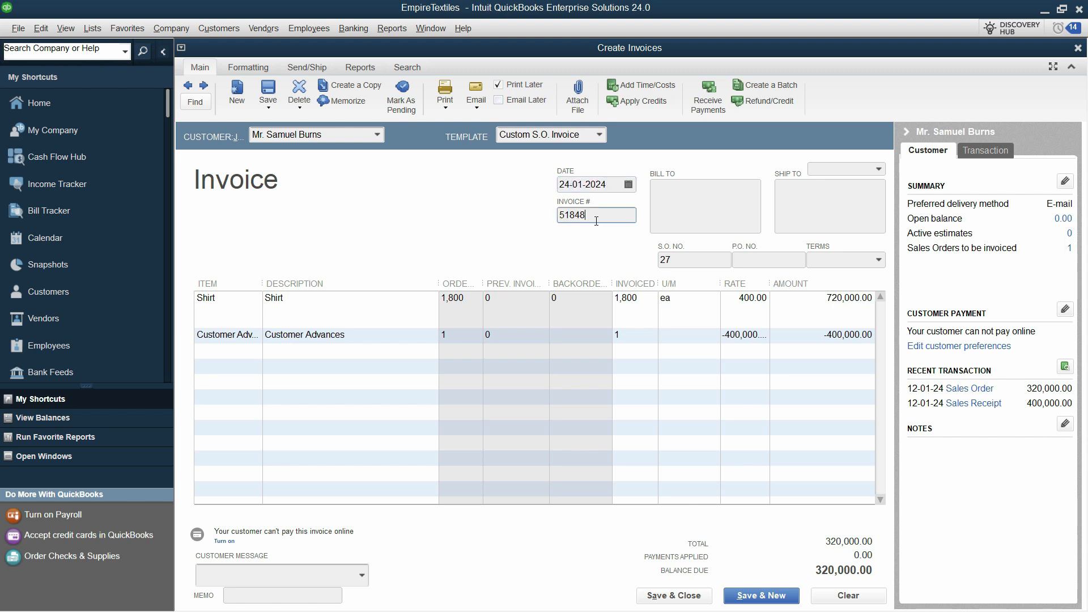
key(Tab)
key(Tab)
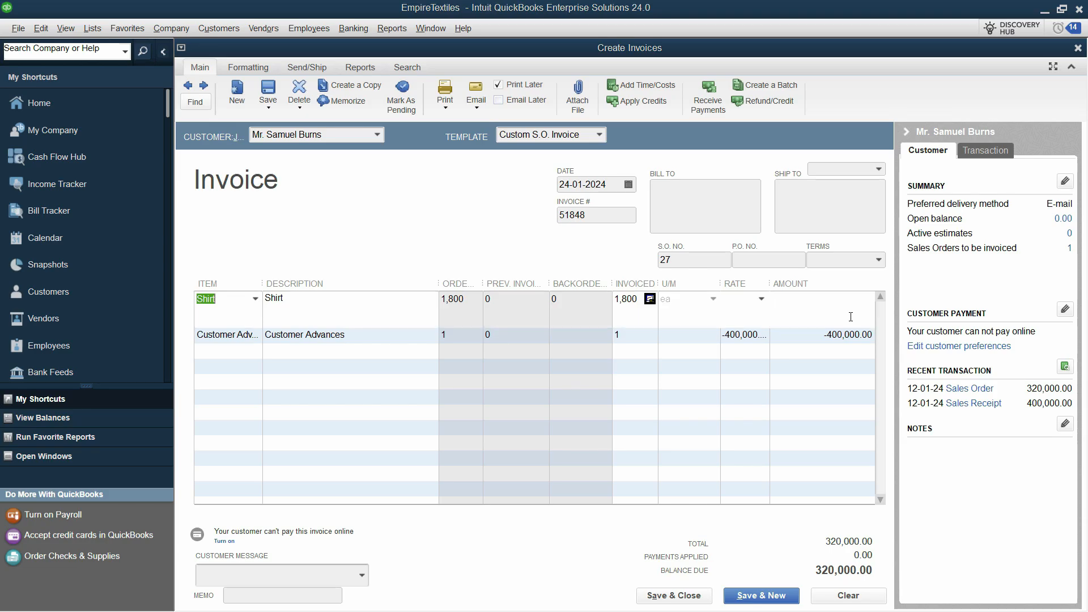
Compare the invoice with the 24-Jan-24 sale amount in the transaction sheet and save it, continuing to a new invoice
key(alt+Tab)
click(1006, 335)
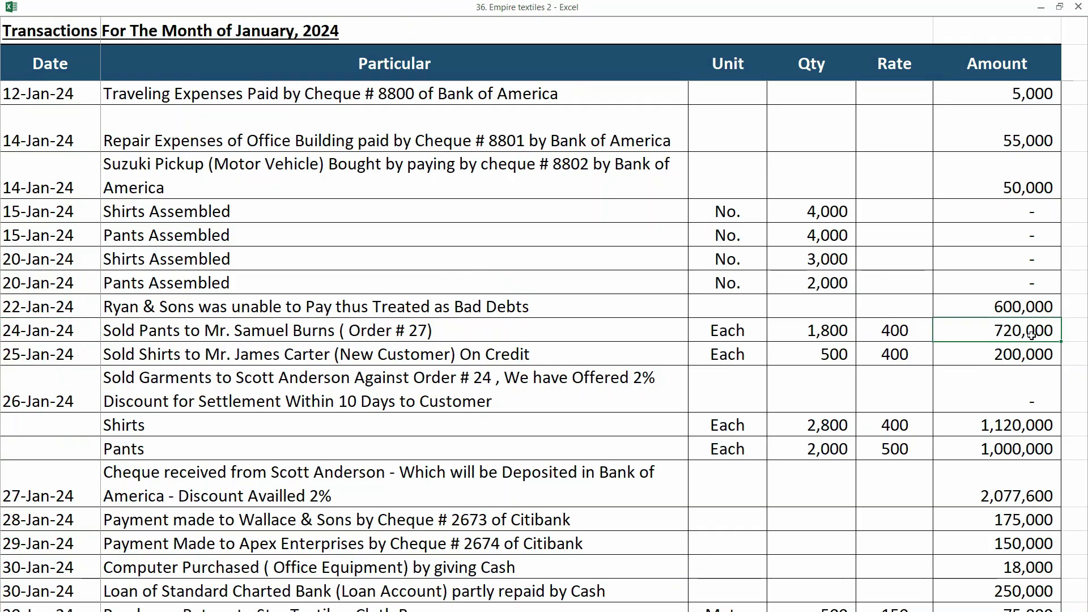
key(alt+Tab)
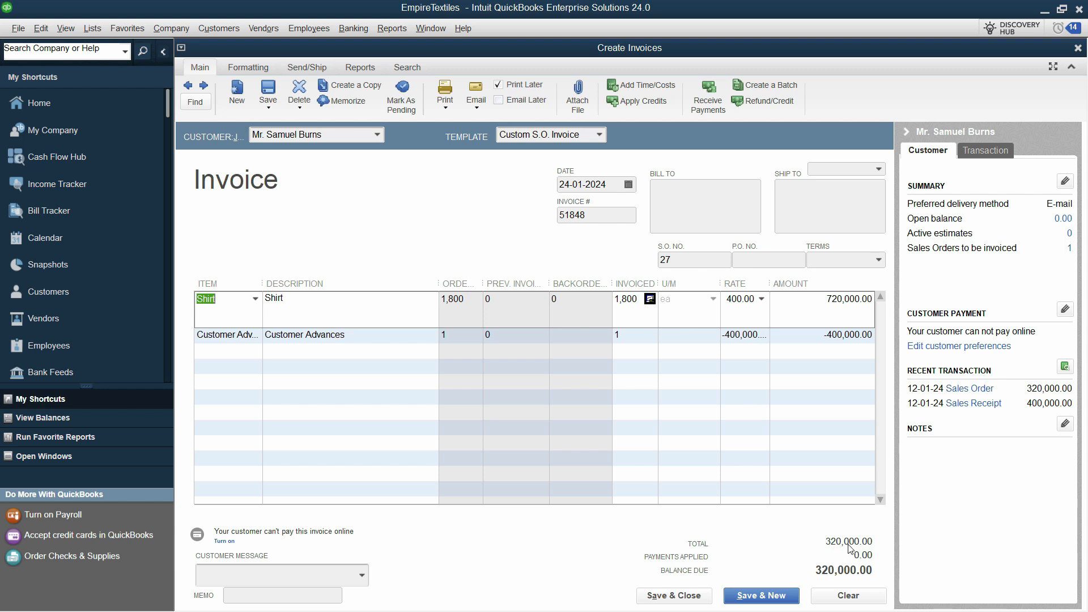
click(244, 597)
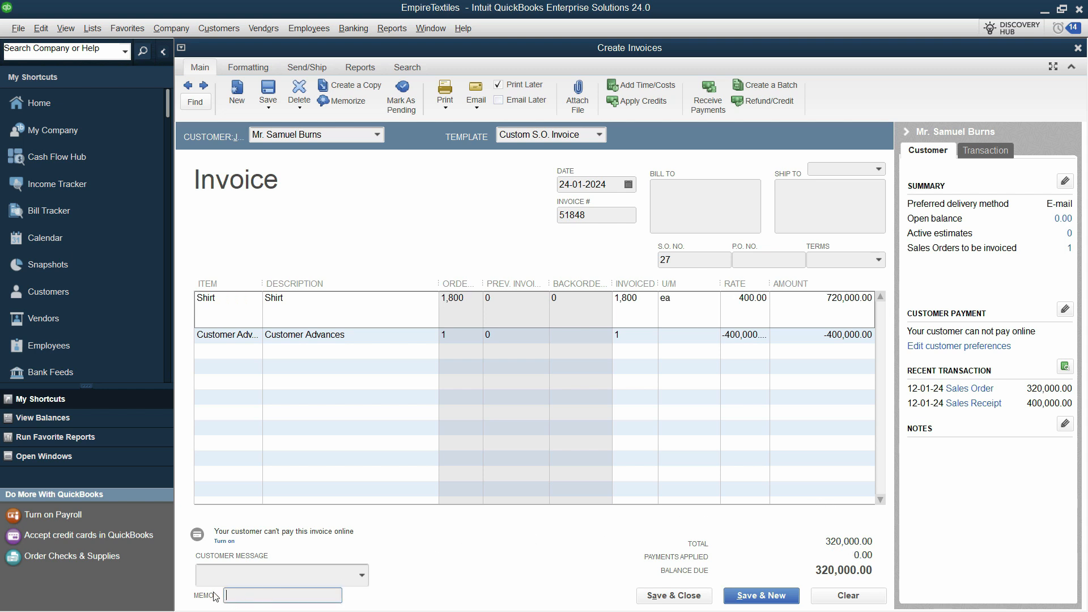
click(764, 597)
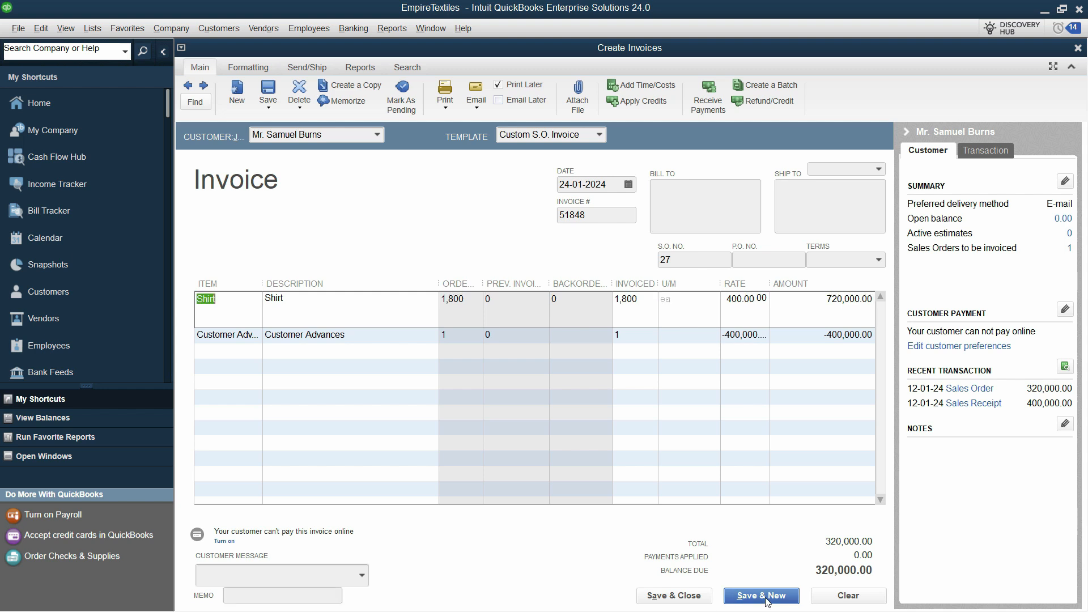
Reopen the saved invoice and open its transaction journal, hiding the Class and Sales Price columns
click(188, 85)
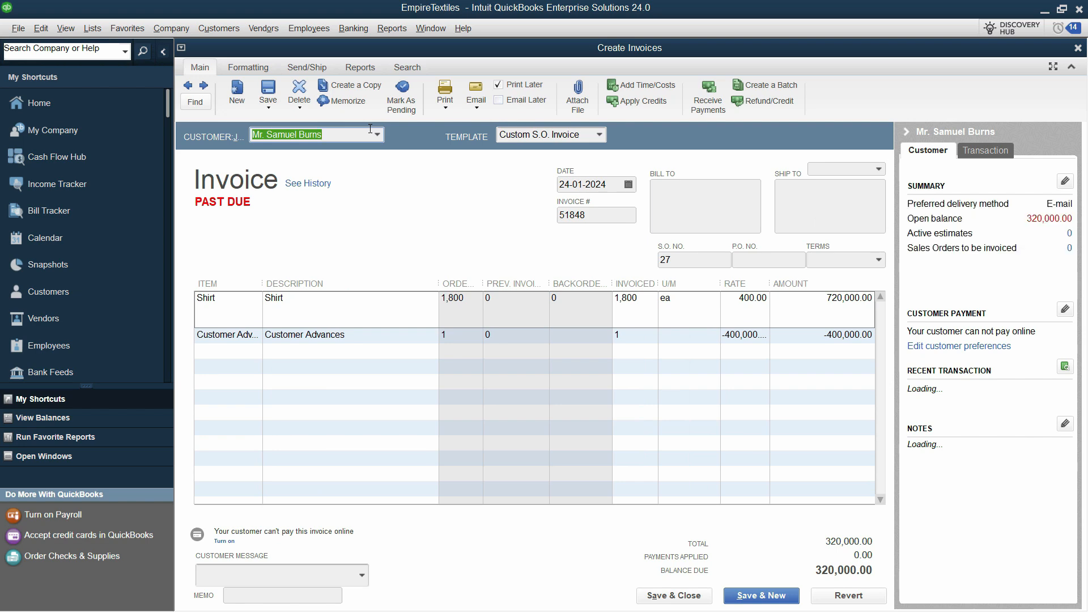
click(371, 66)
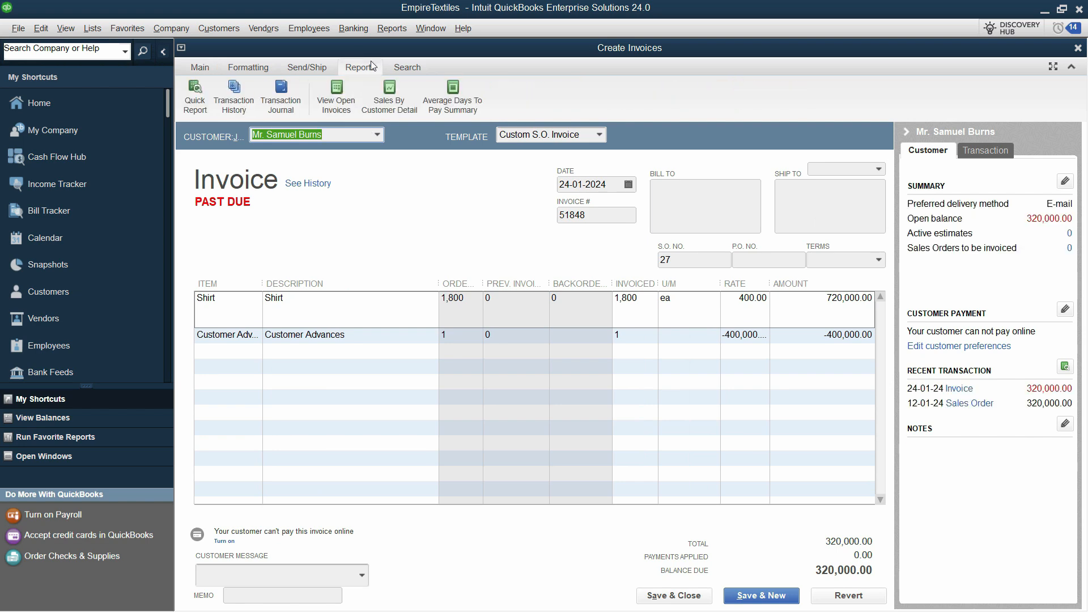
click(280, 102)
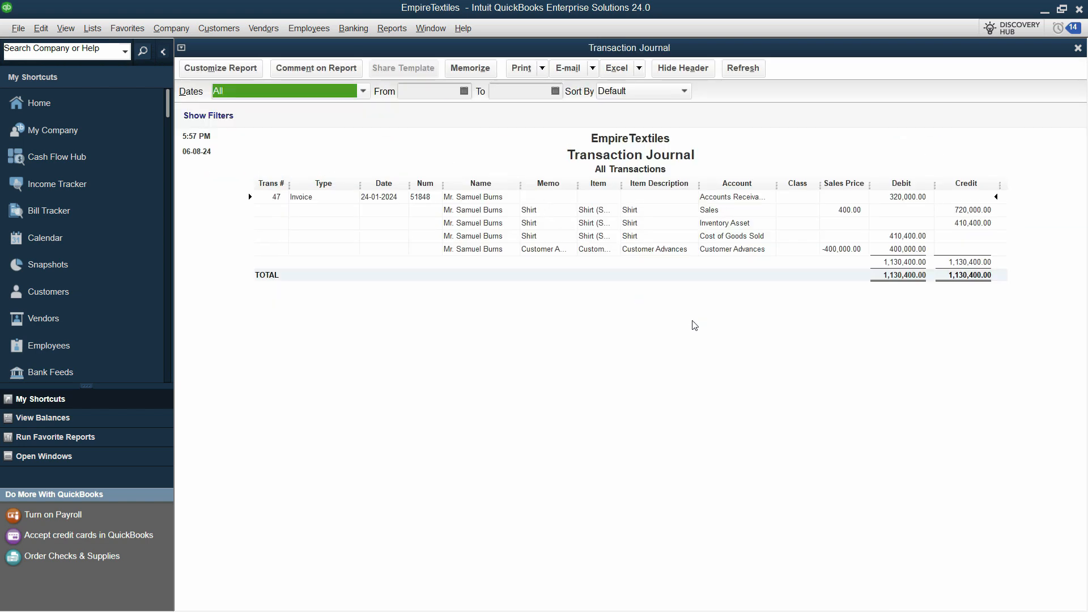
drag(871, 184, 801, 183)
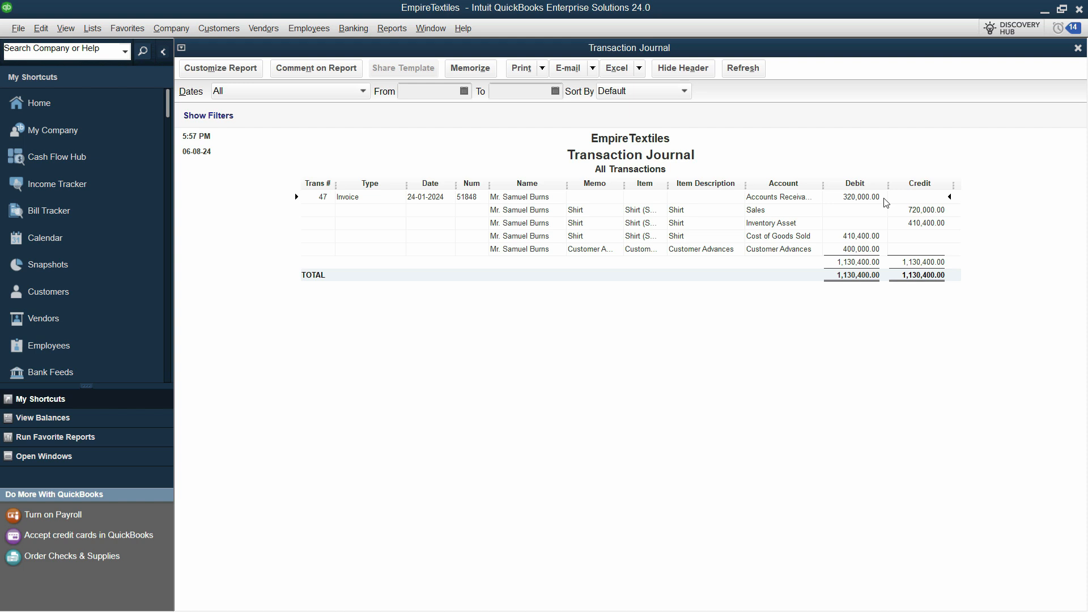
Review the journal's sales credit and its receivable and customer advance debits, then close the report without memorizing it
click(929, 211)
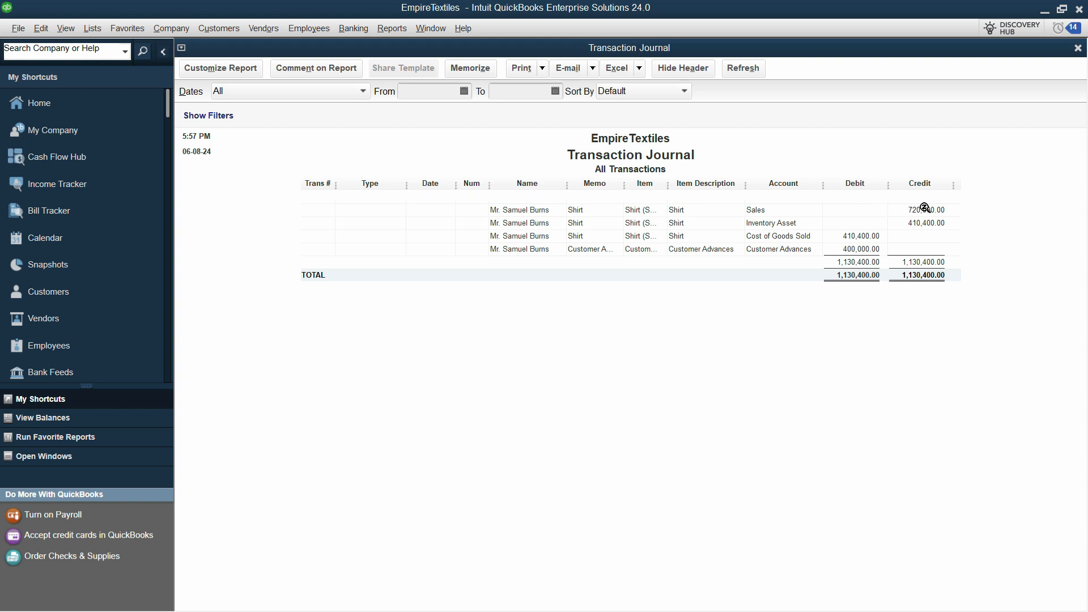
click(869, 200)
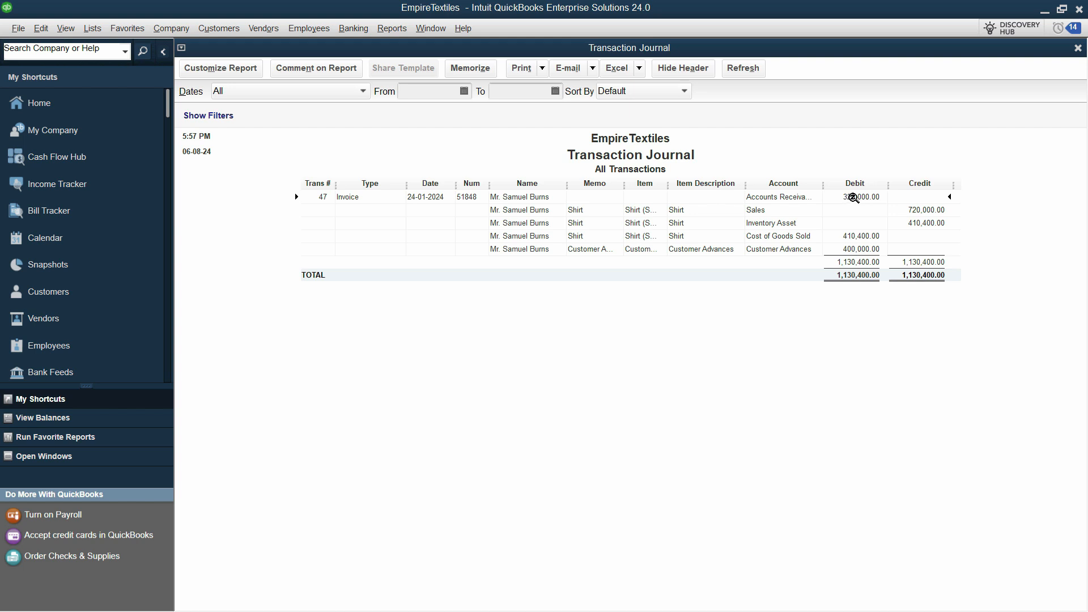
click(860, 250)
click(1082, 51)
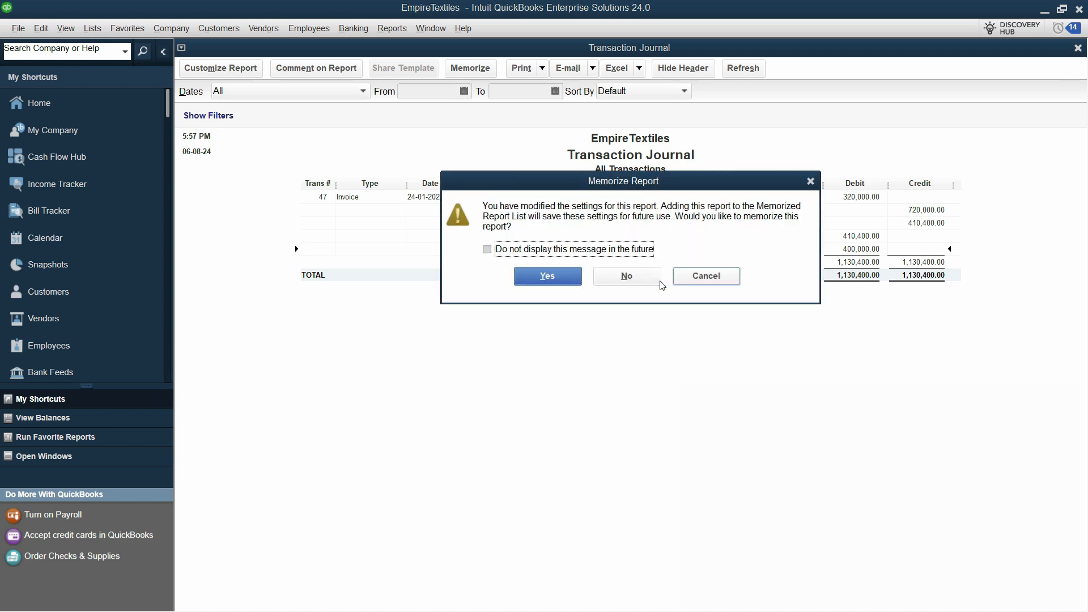
click(641, 276)
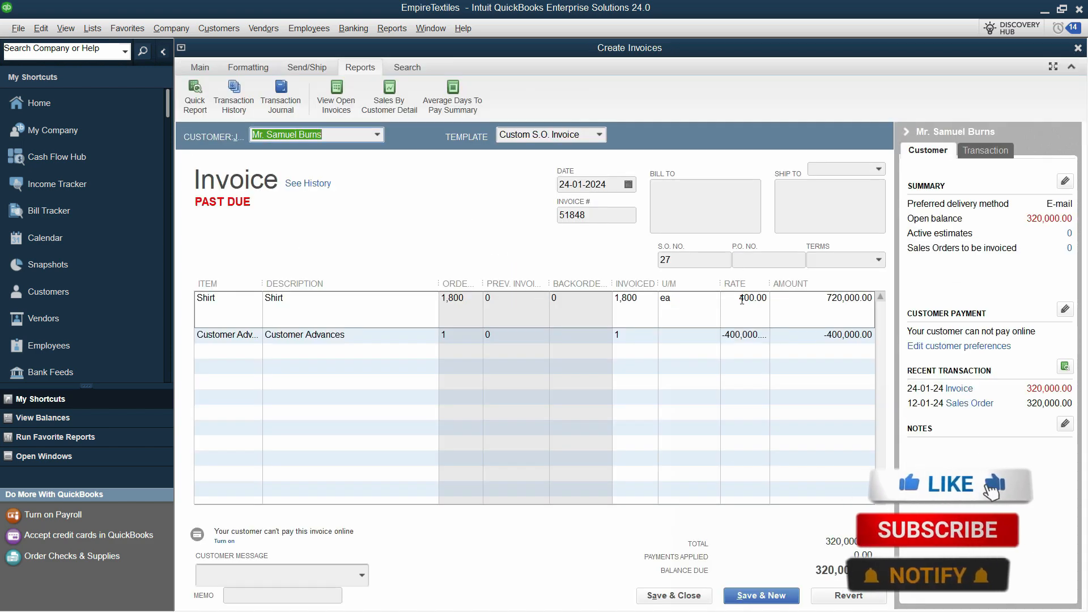